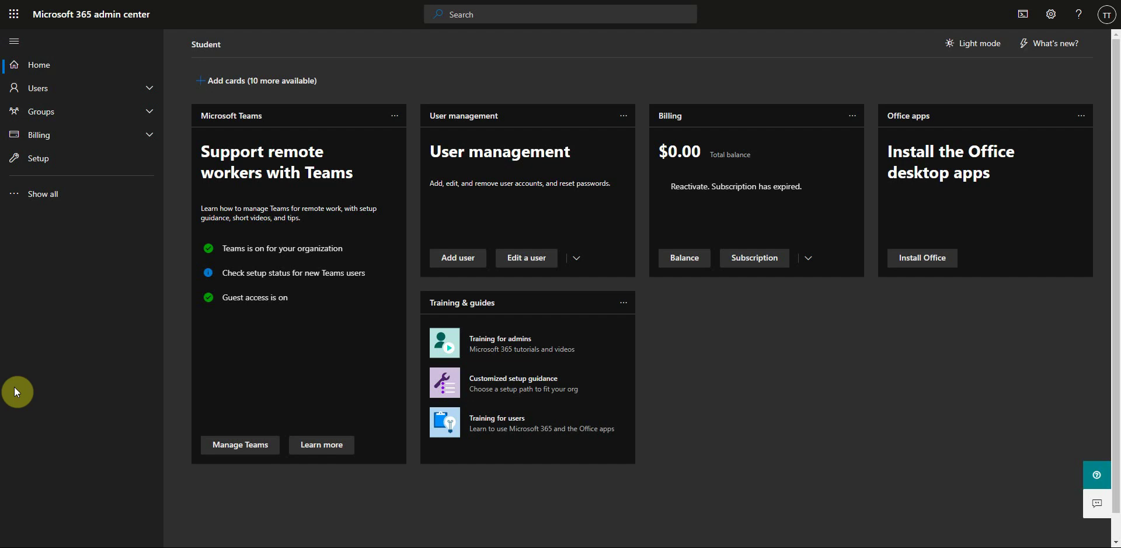
Open the Student tenant's Properties page in Azure Active Directory
click(51, 197)
scroll(80, 309, down, 1)
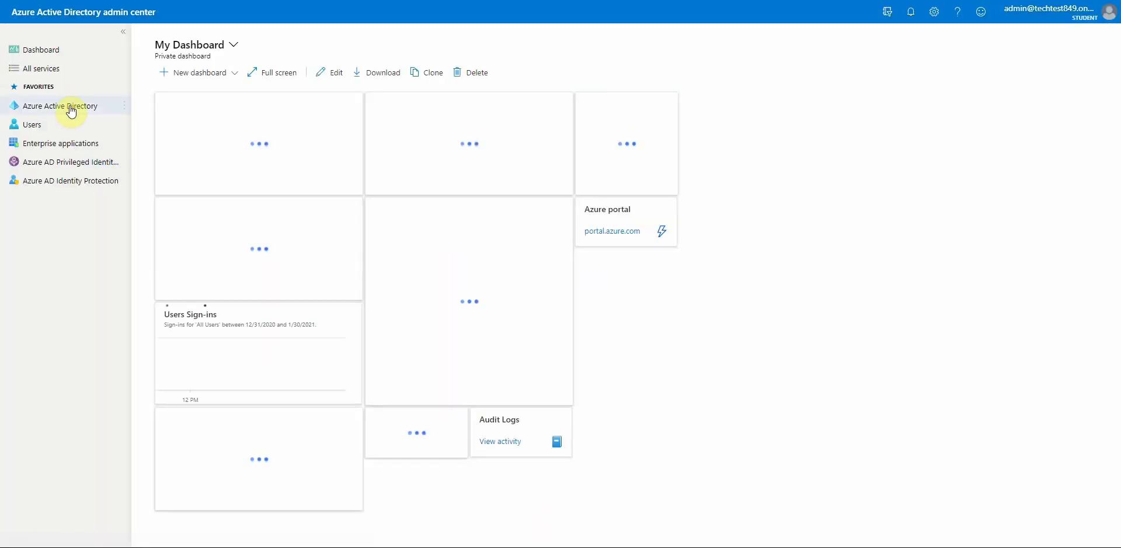
click(70, 105)
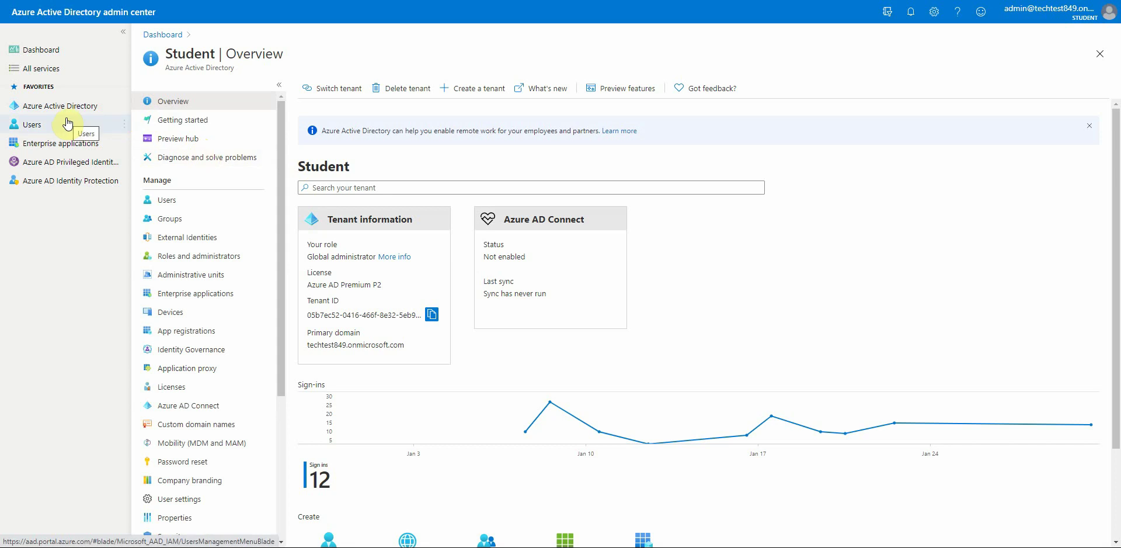
scroll(231, 251, down, 4)
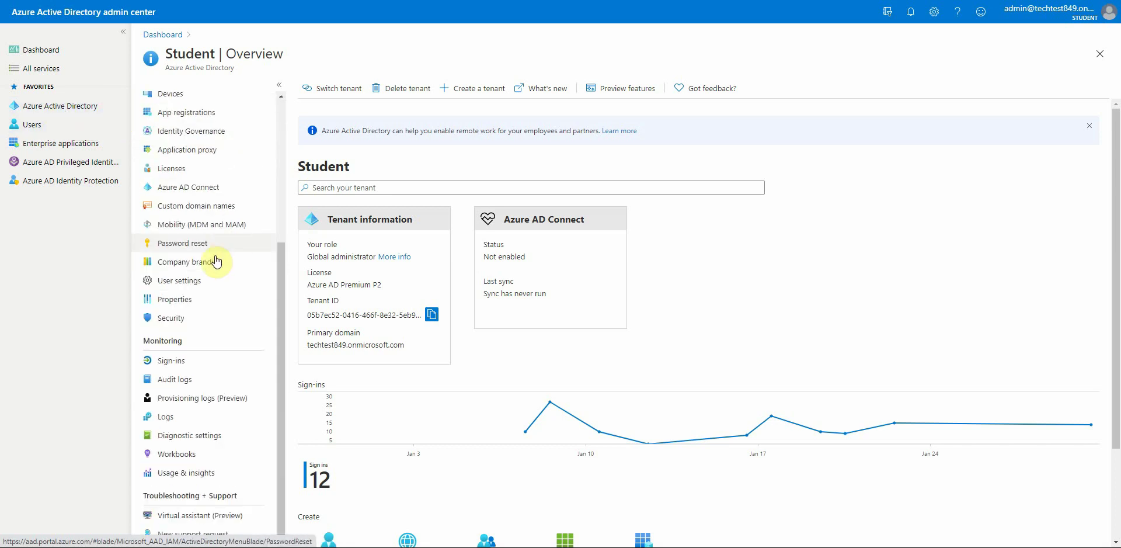
click(170, 303)
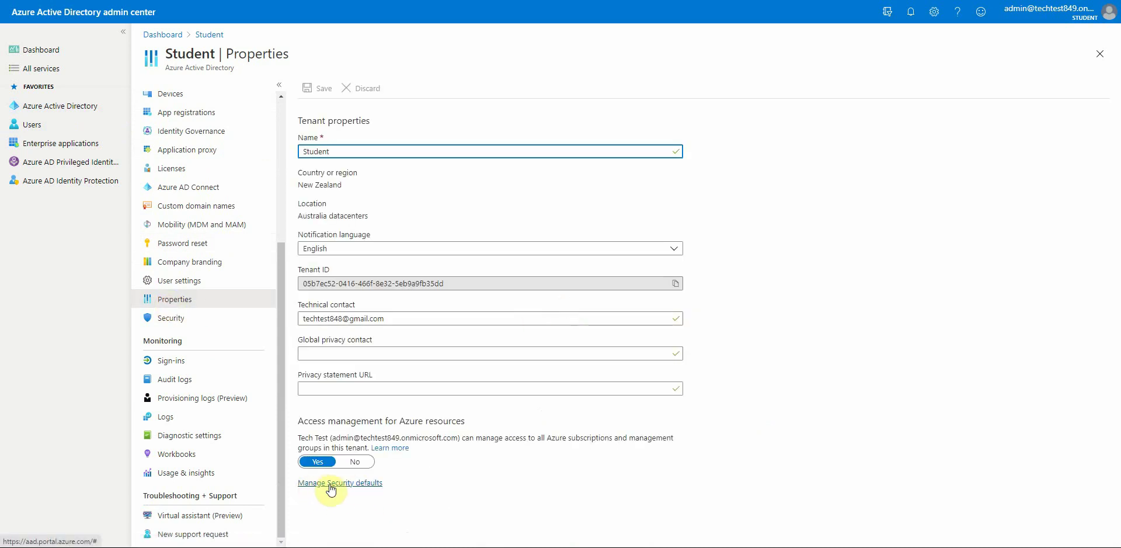
Check security defaults, leave them at No, and return to Microsoft 365 admin center
click(327, 484)
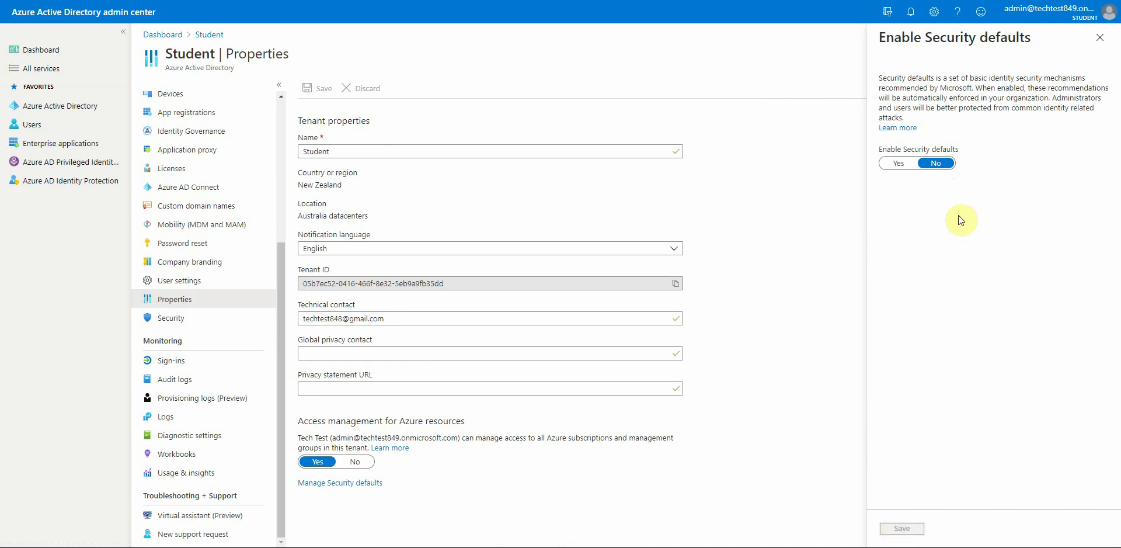
click(1100, 37)
click(258, 1)
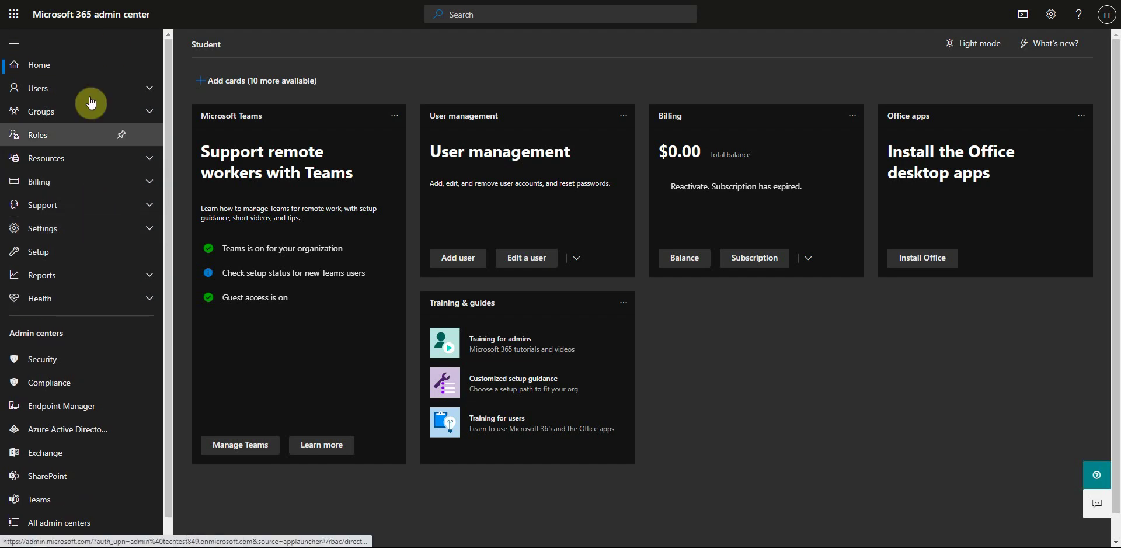
Go to Active users and bring up the multi-factor authentication users page
click(90, 93)
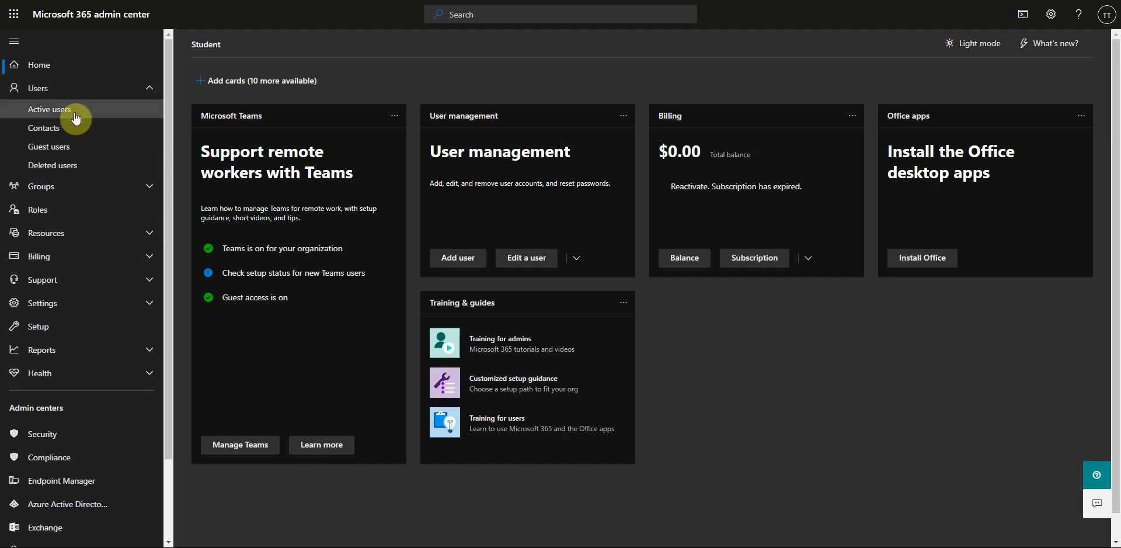
click(76, 115)
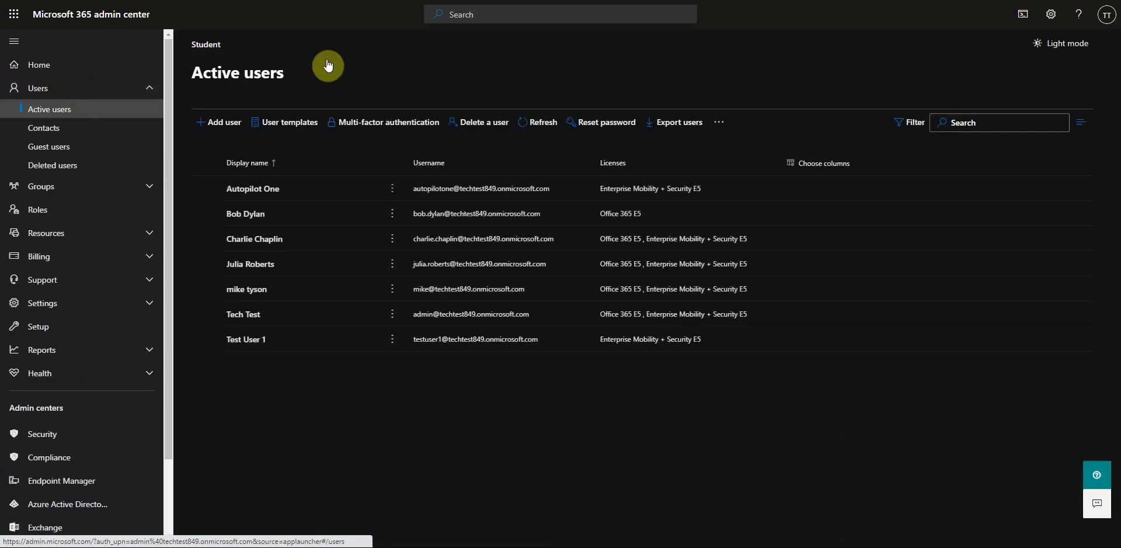
click(250, 343)
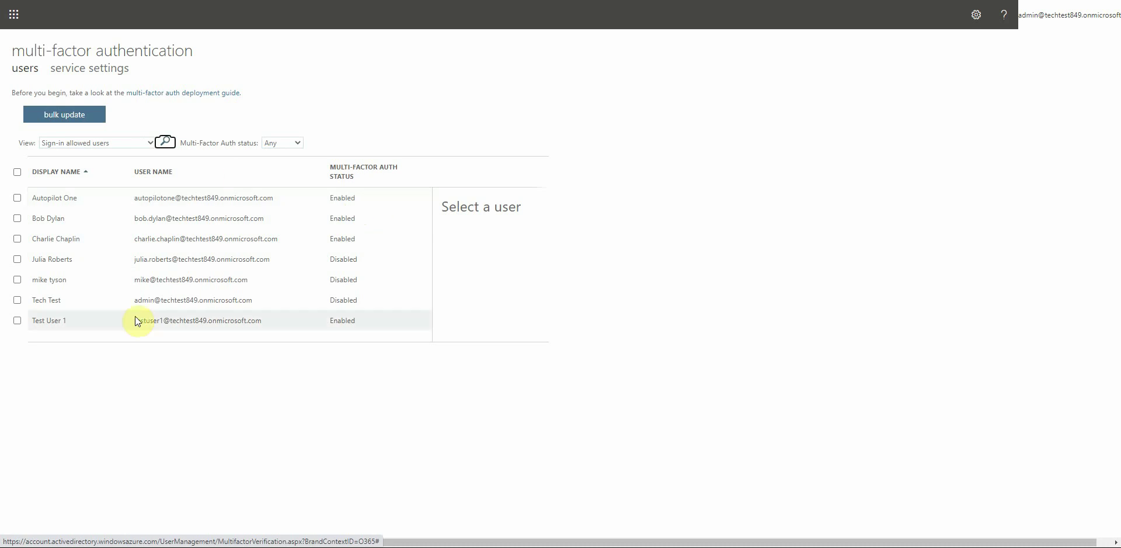
Enable multi-factor authentication for the fourth user, who was Disabled
click(17, 259)
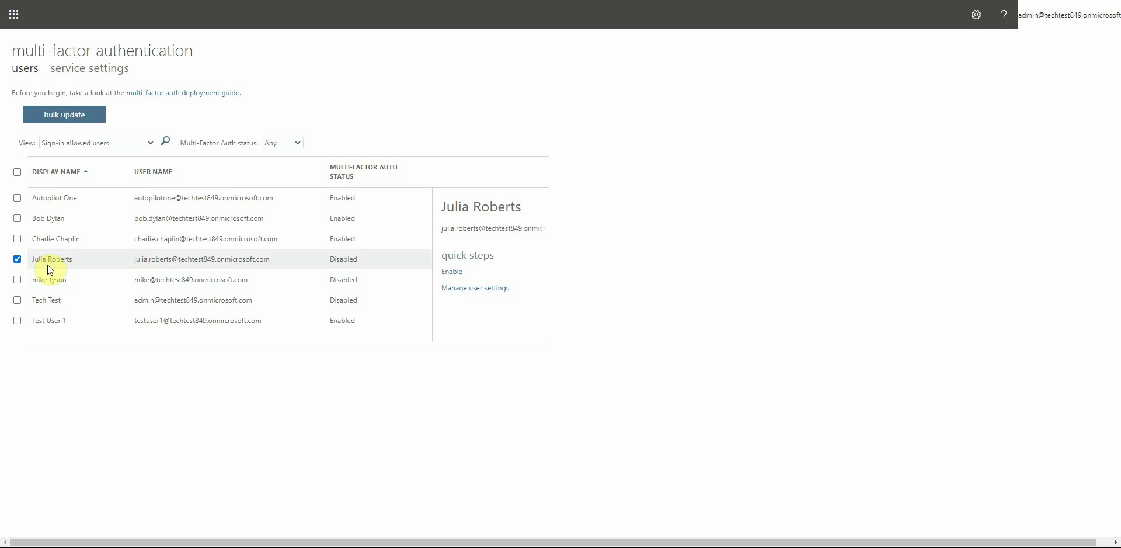
click(452, 271)
click(642, 334)
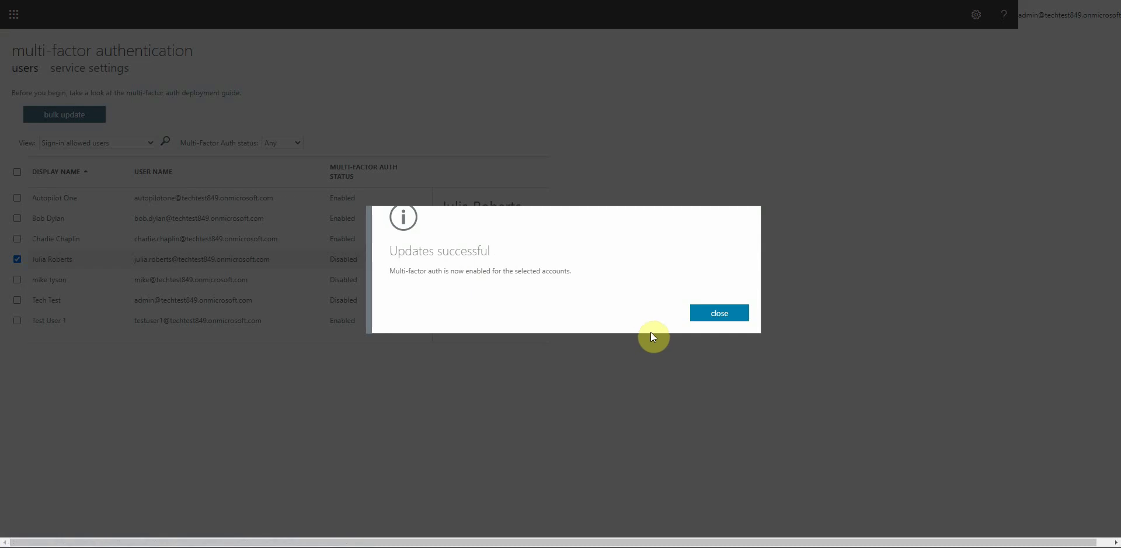
click(732, 313)
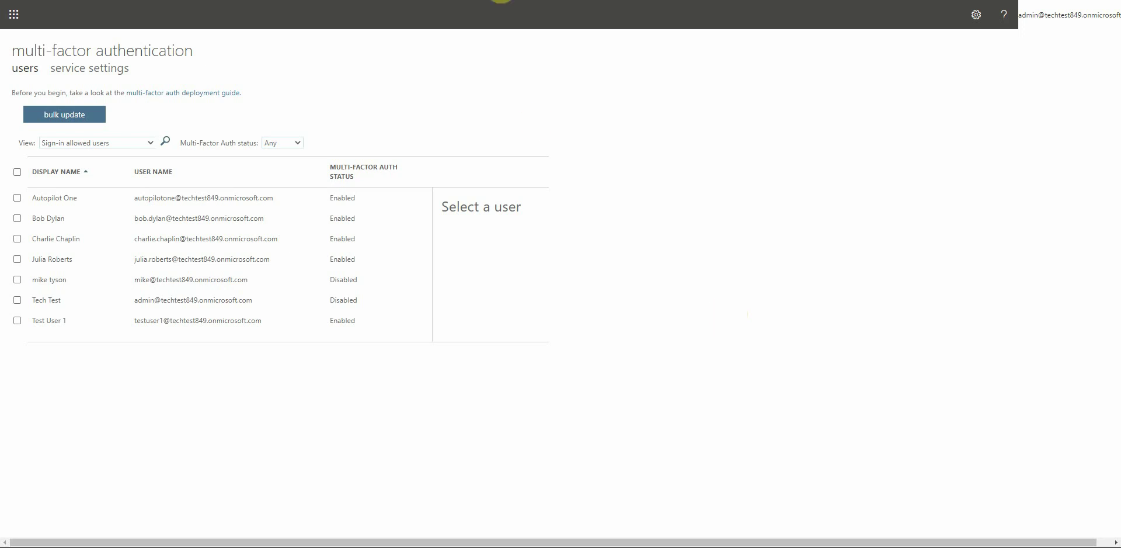
Navigate to Security > Conditional Access in Azure Active Directory
key(ctrl+w)
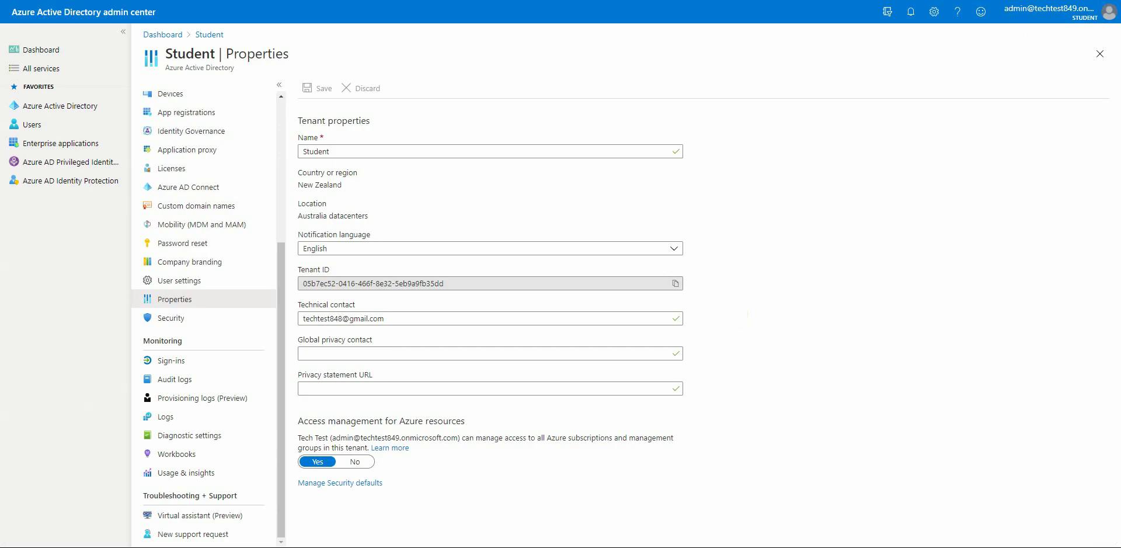
scroll(143, 117, up, 4)
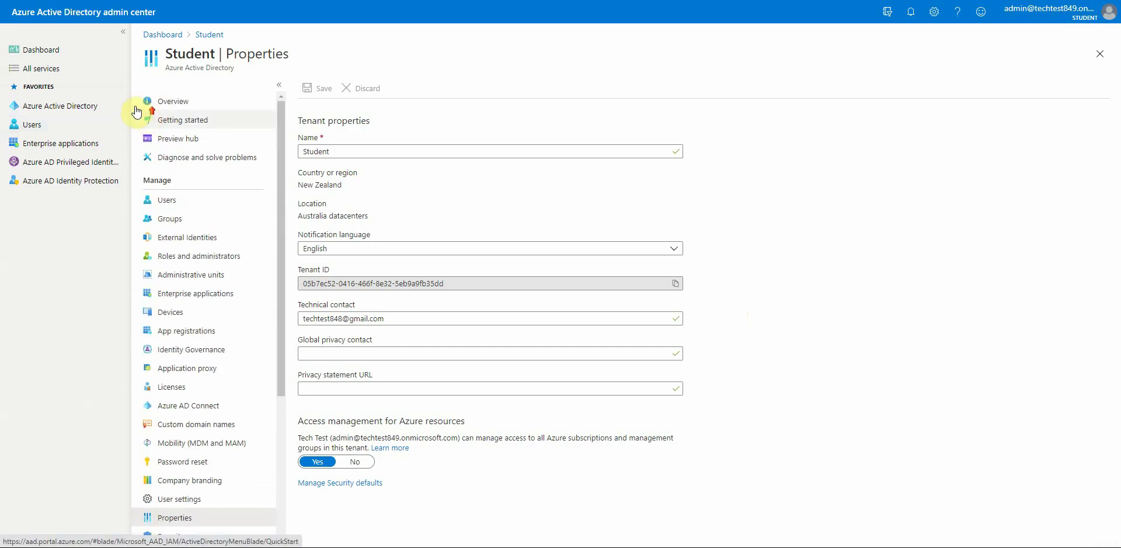
click(63, 111)
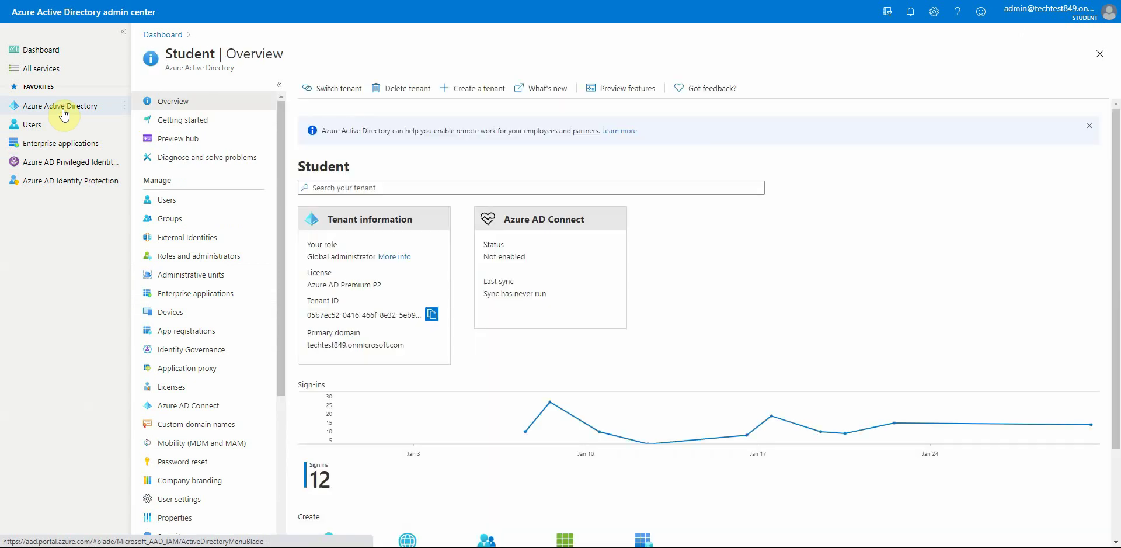
scroll(212, 280, down, 4)
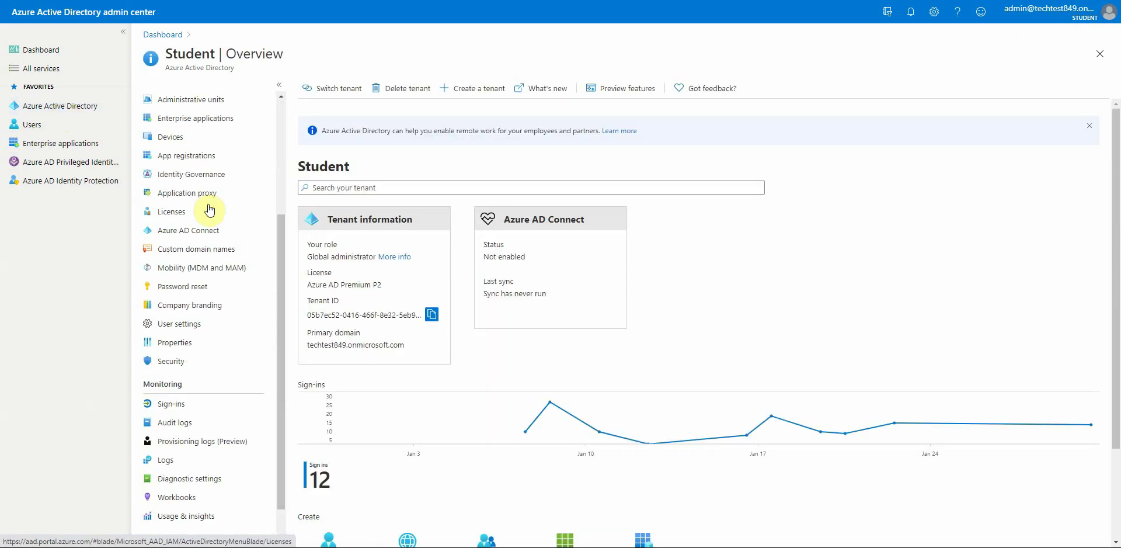
click(164, 318)
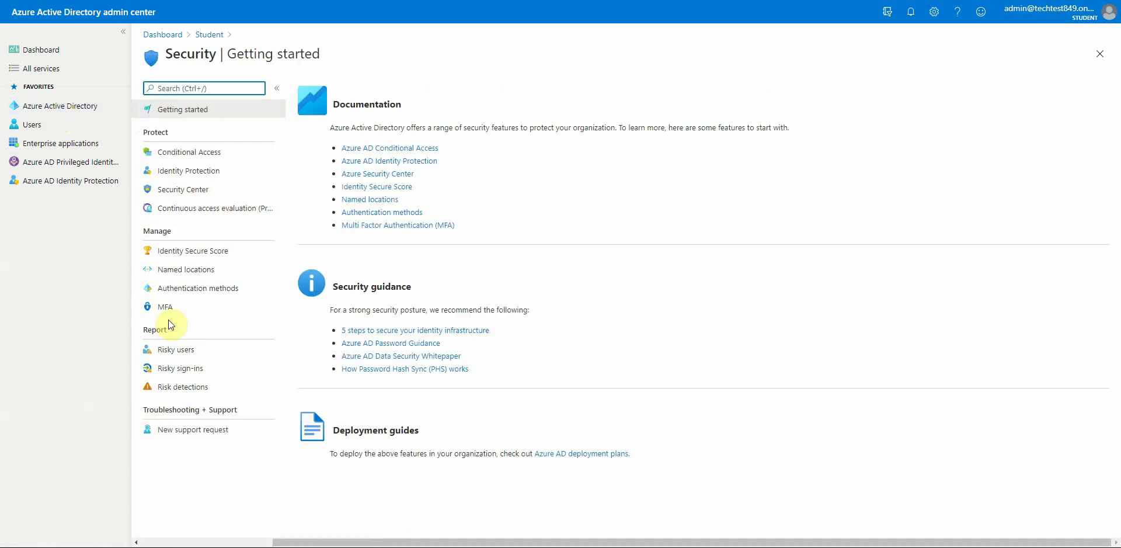
click(198, 157)
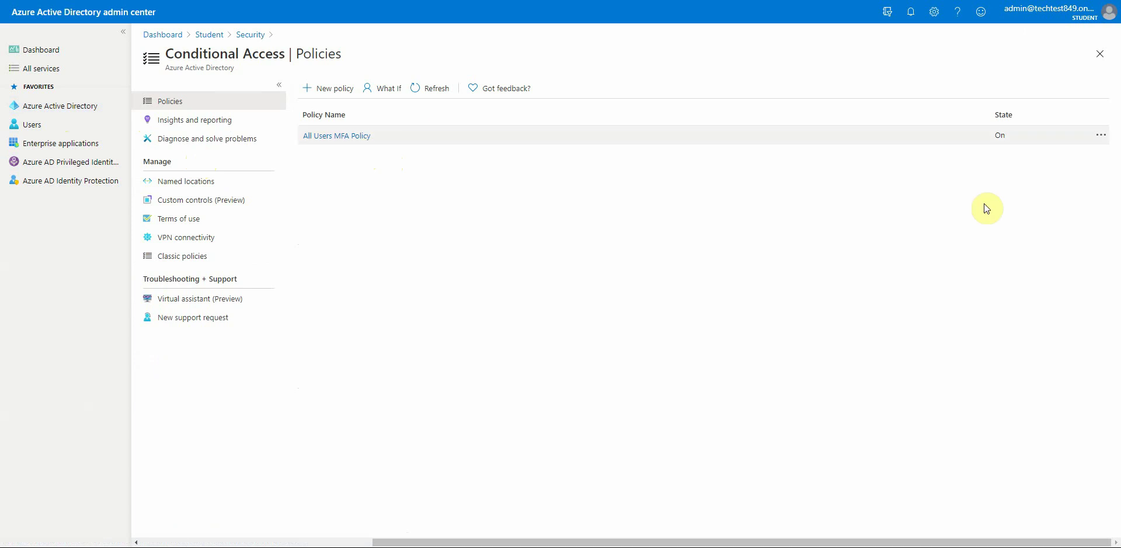
Delete the existing 'All Users MFA Policy'
click(1099, 135)
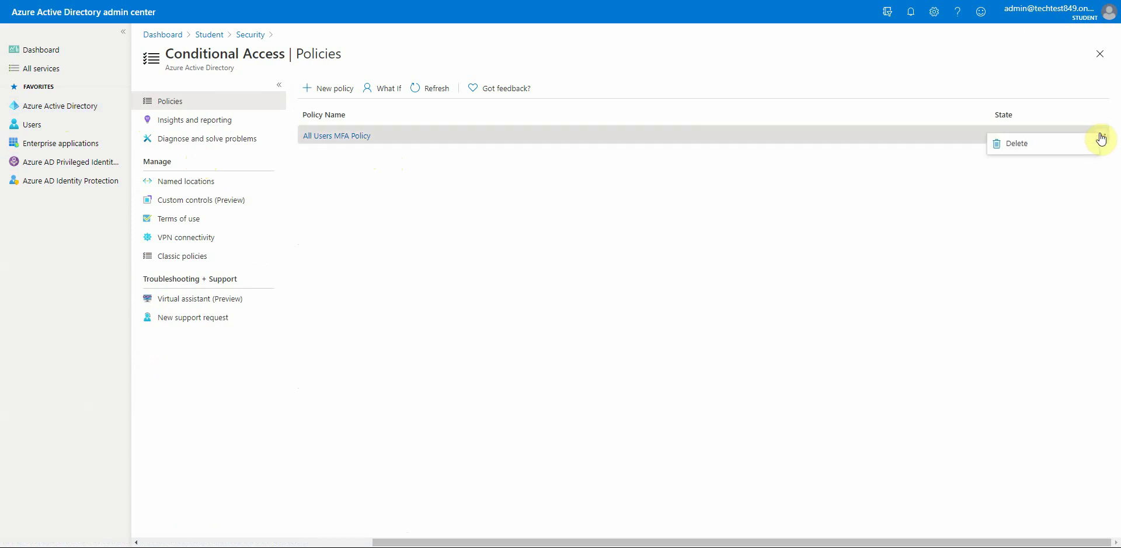
click(1010, 146)
click(323, 138)
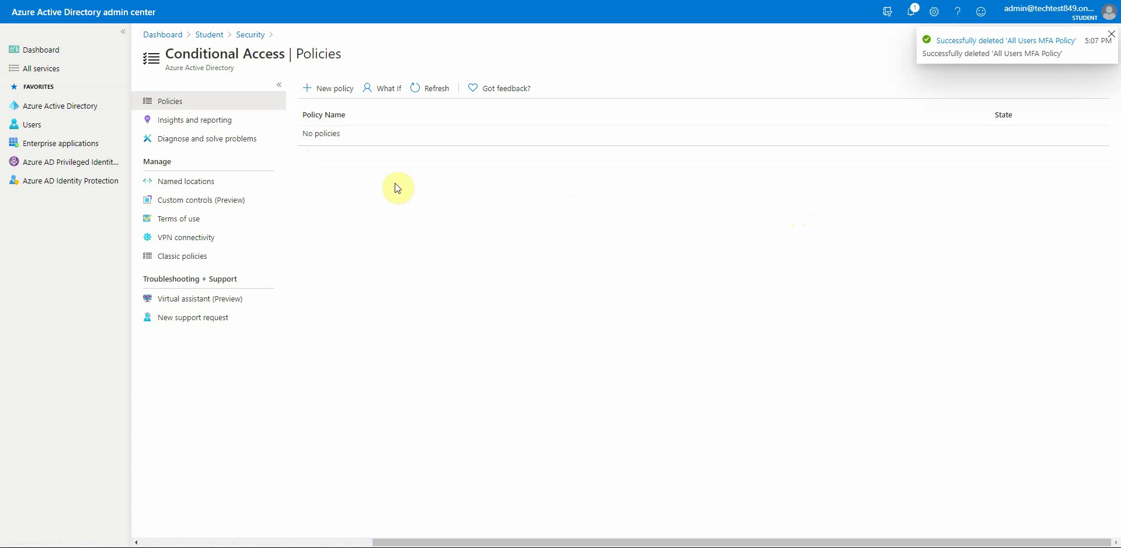
Create a new Conditional Access policy named 'MFA policy' that includes all users
click(336, 100)
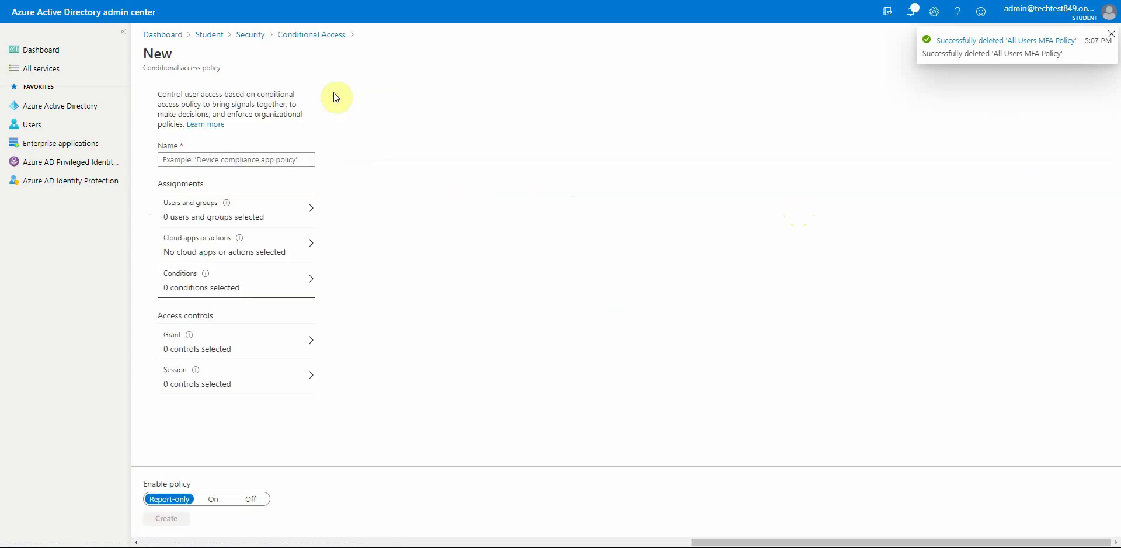
click(233, 161)
text(M)
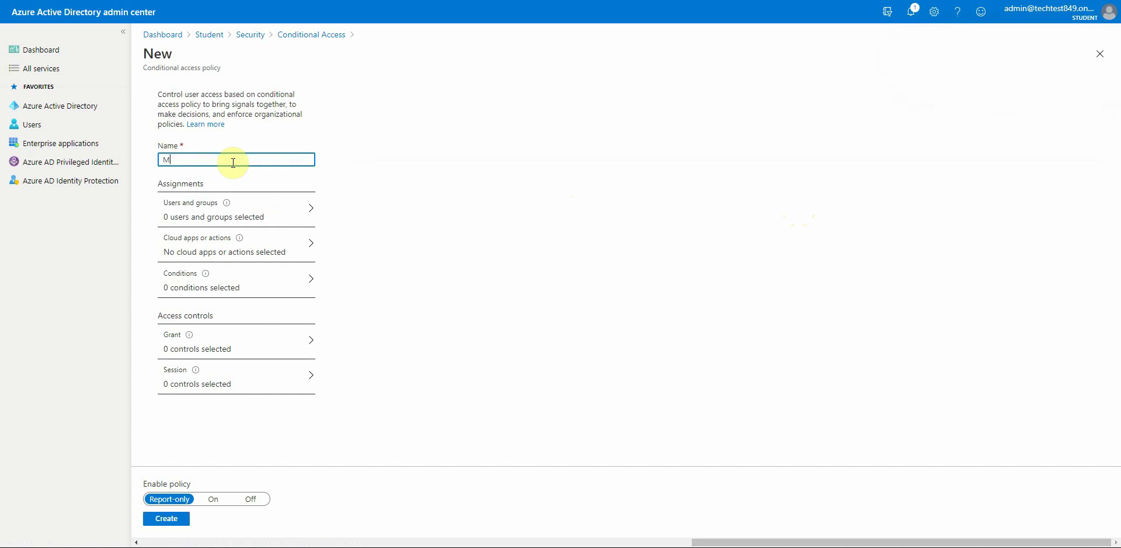
text(FA policy)
click(291, 210)
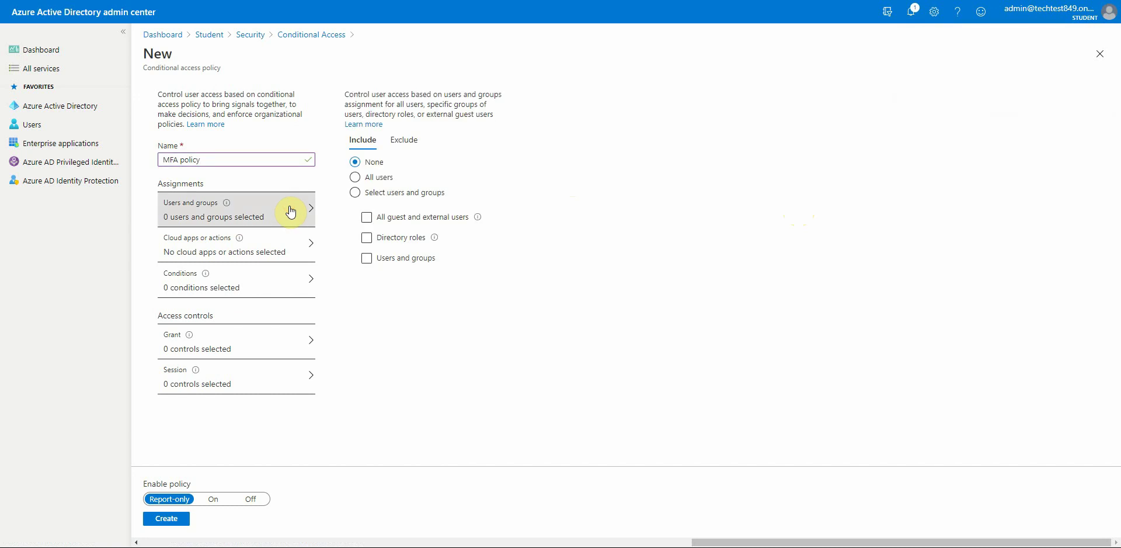
click(377, 183)
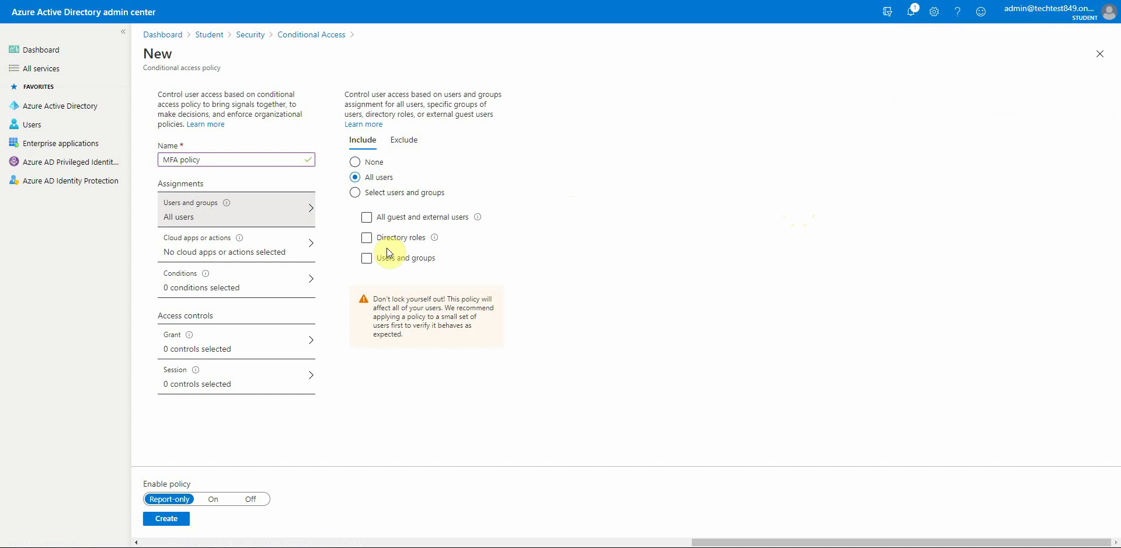
Exclude the admin account from the policy's users and recheck the Include setting
click(411, 151)
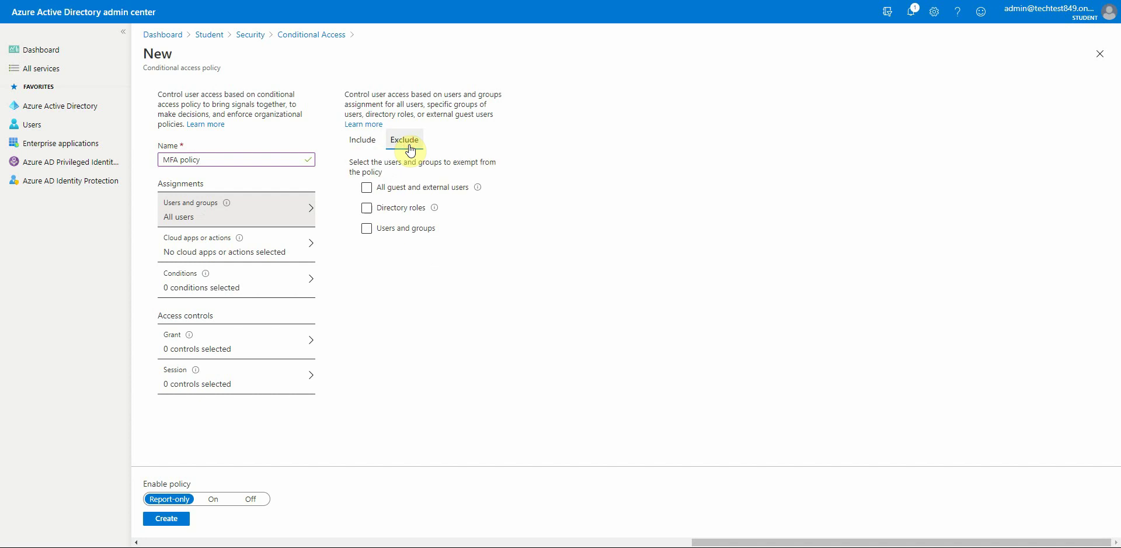
click(421, 229)
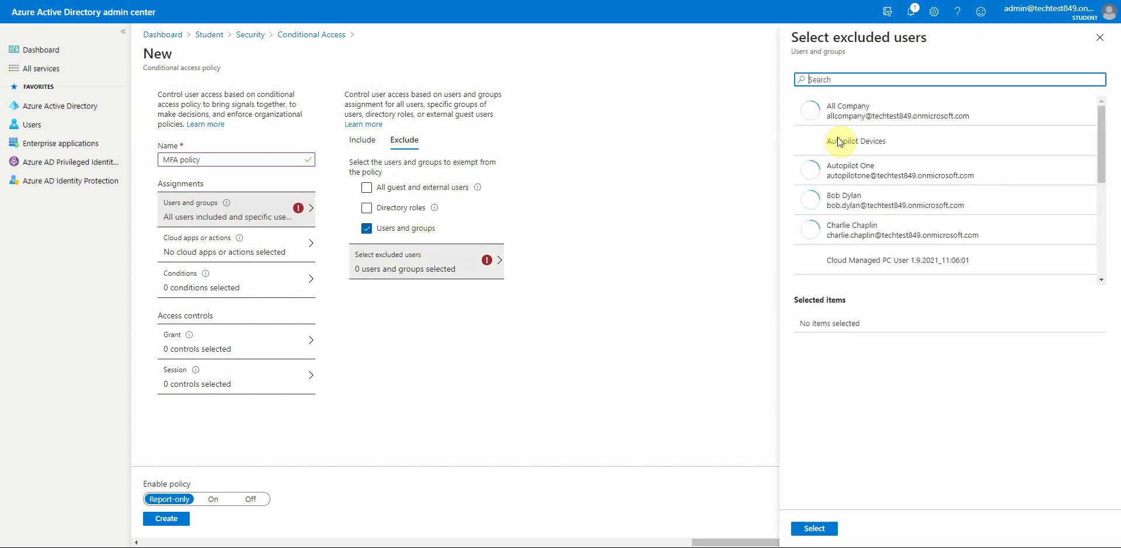
click(827, 80)
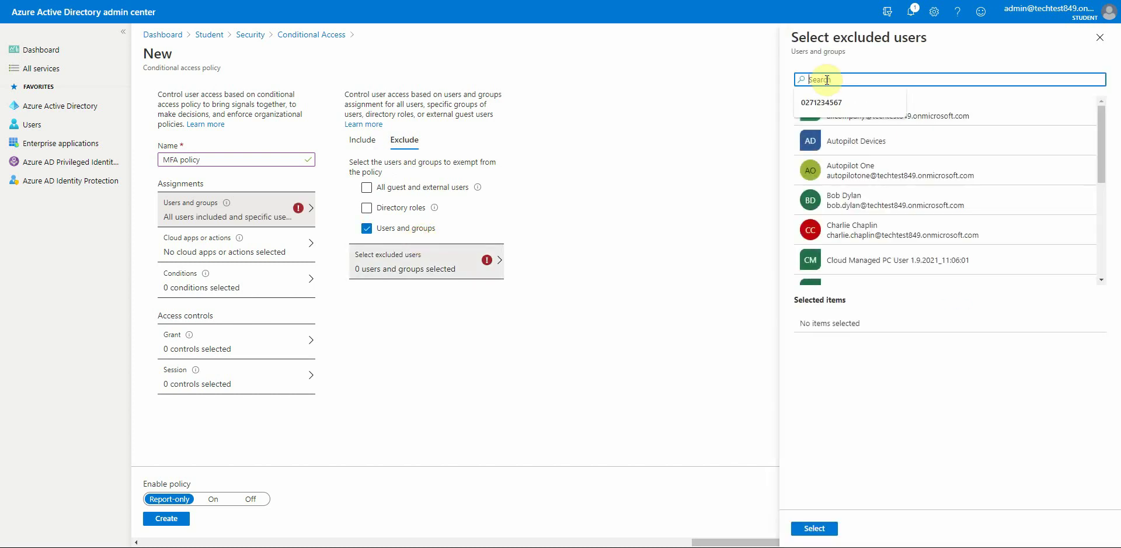
text(techtest)
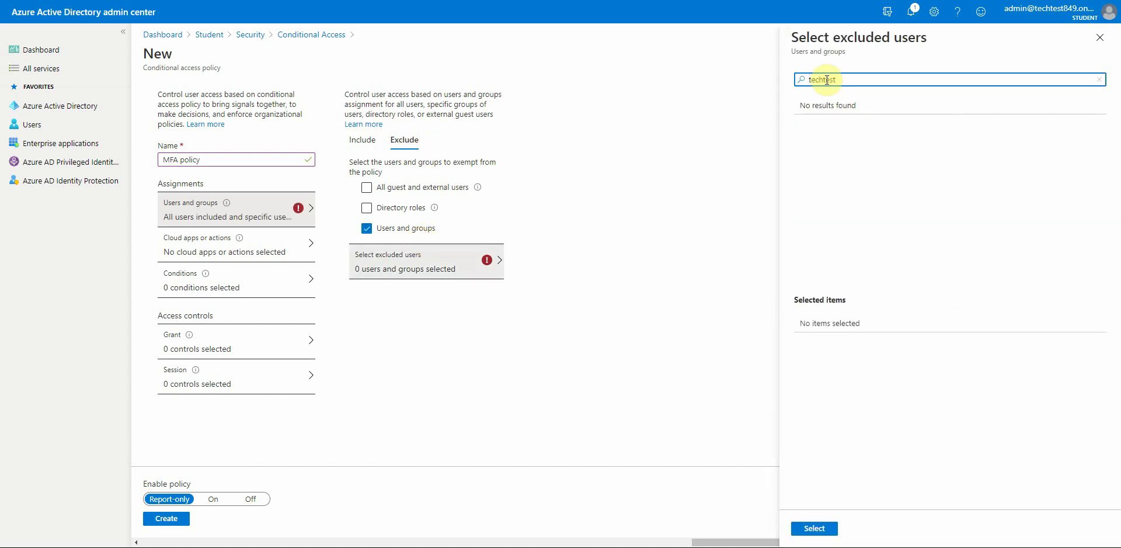
key(BackSpace)
key(BackSpace)
key(BackSpace)
key(BackSpace)
text(admin)
click(874, 104)
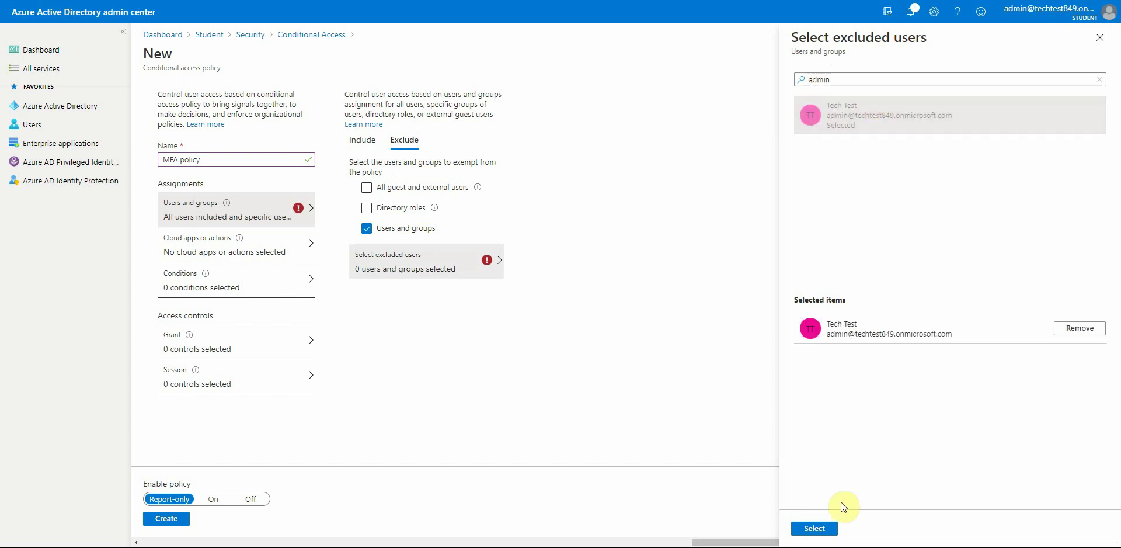
click(823, 527)
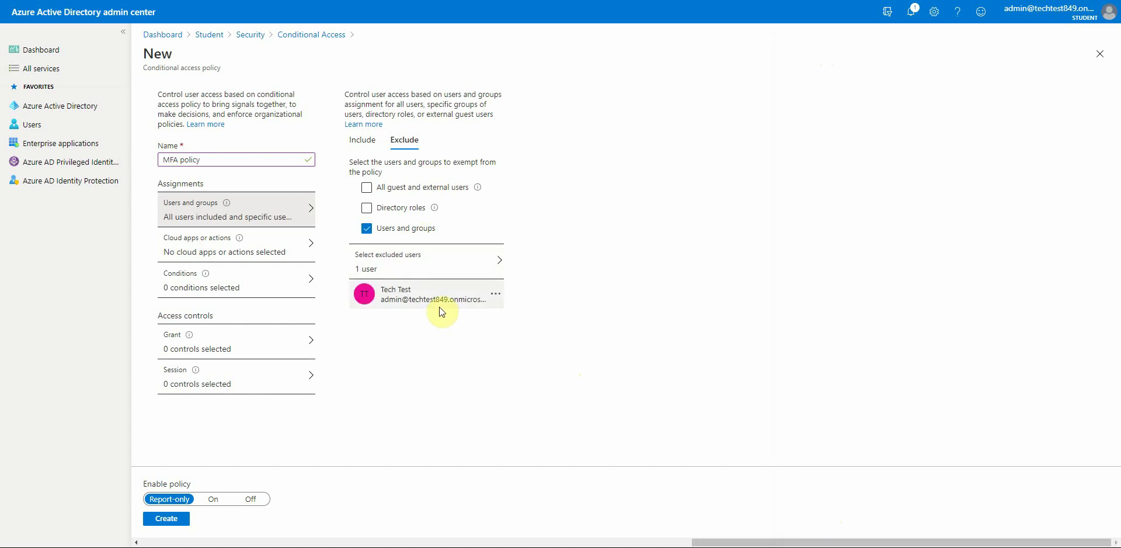
click(362, 140)
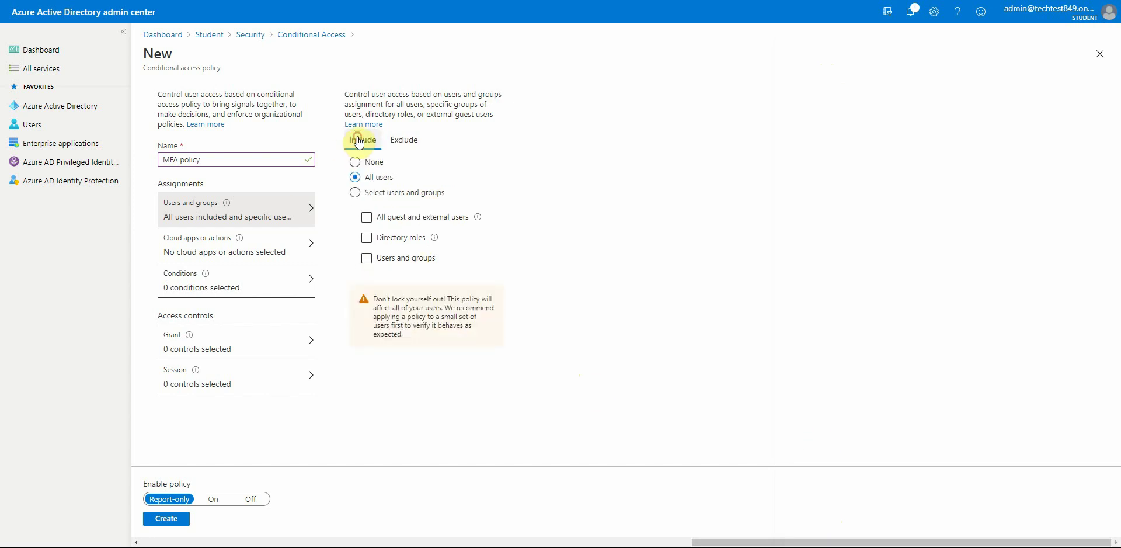
click(418, 263)
click(251, 250)
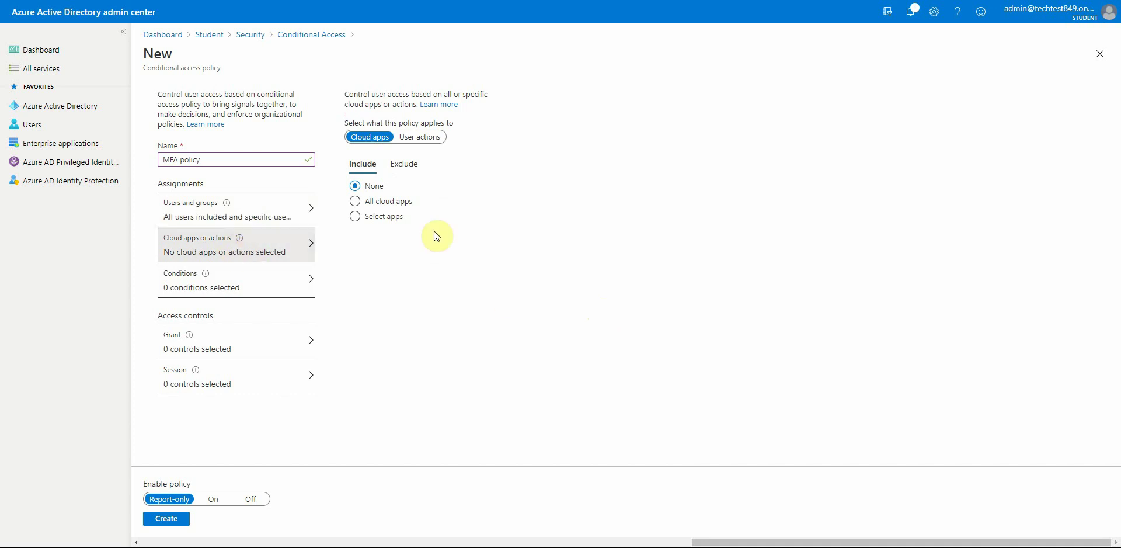
Target All cloud apps, leaving the excluded apps list empty
click(400, 201)
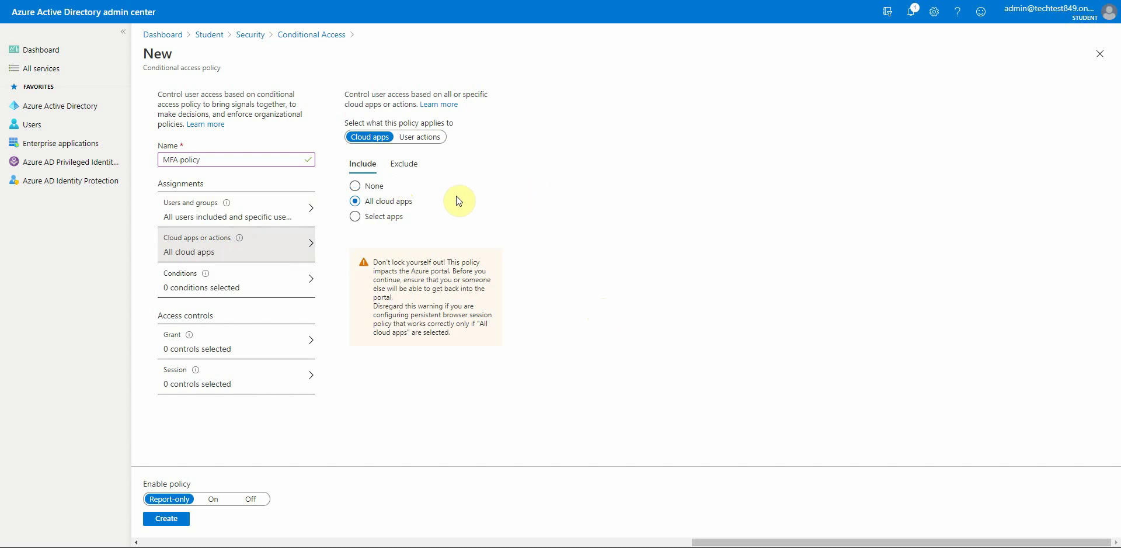
click(413, 166)
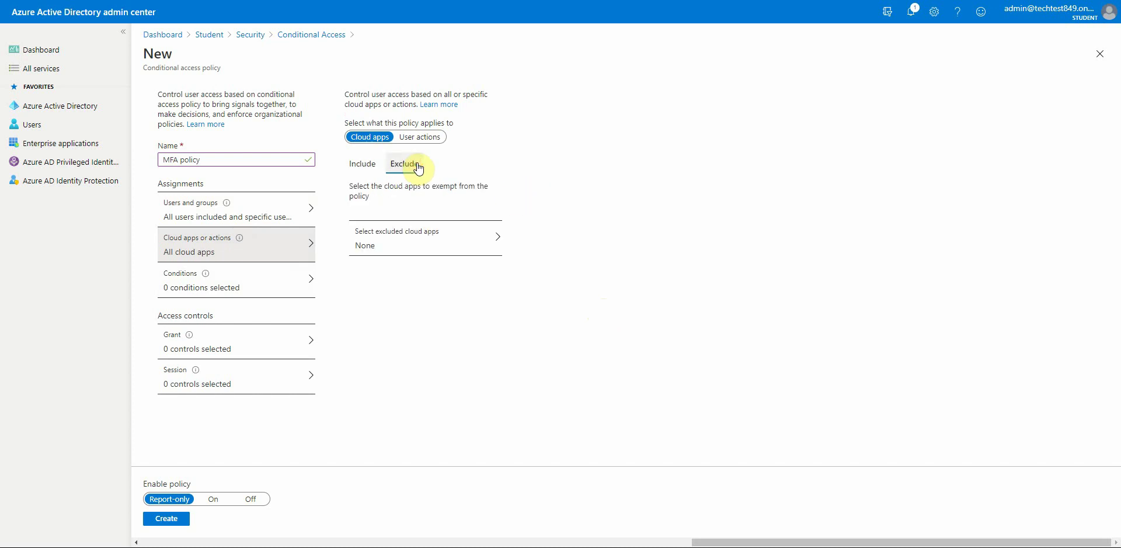
click(458, 224)
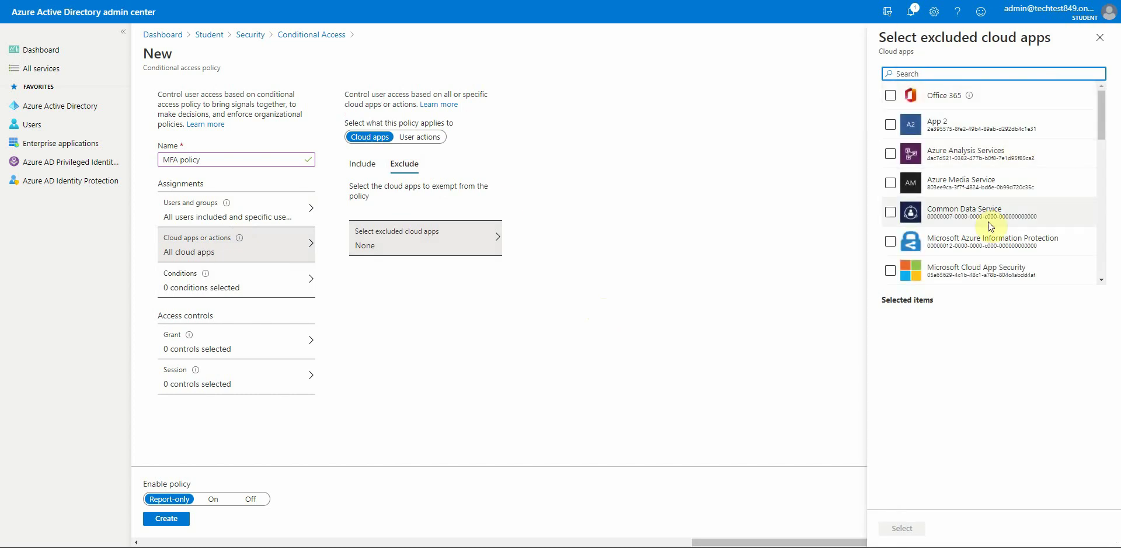
scroll(1064, 134, down, 5)
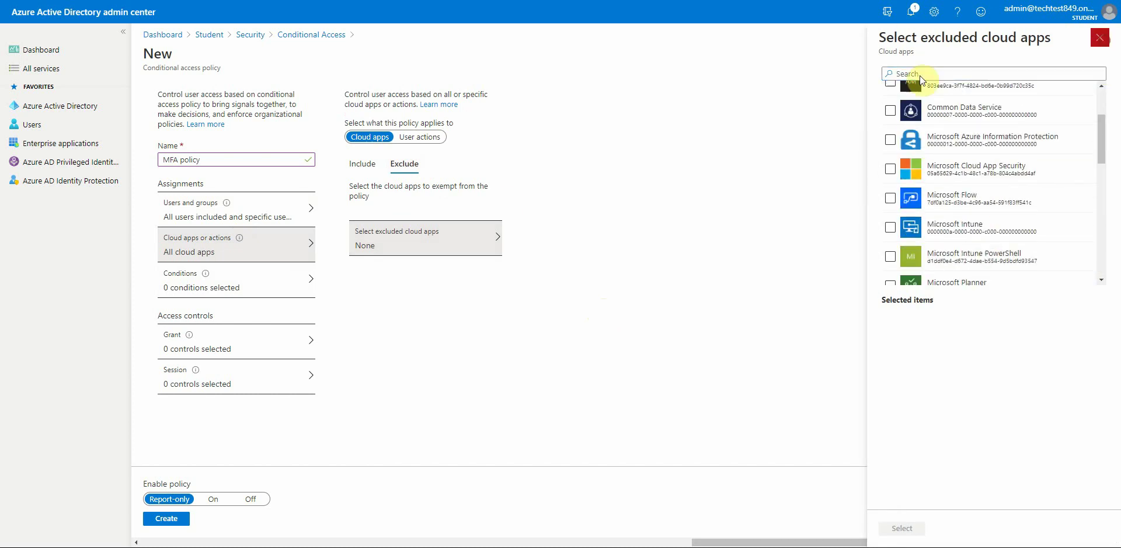
click(1100, 38)
click(361, 166)
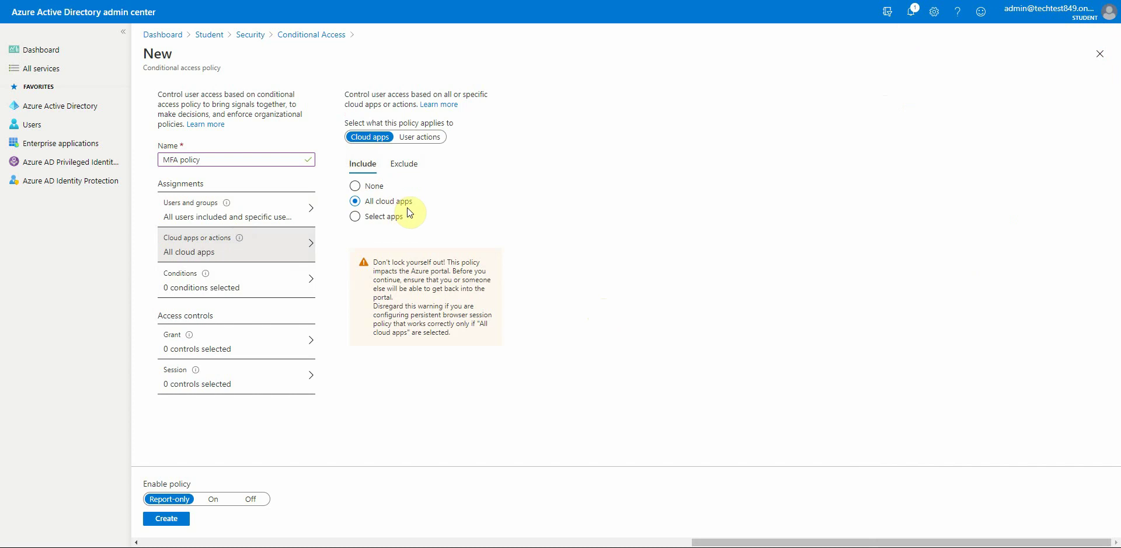
Turn on the Locations condition for any location, with Selected locations chosen under Exclude
click(245, 280)
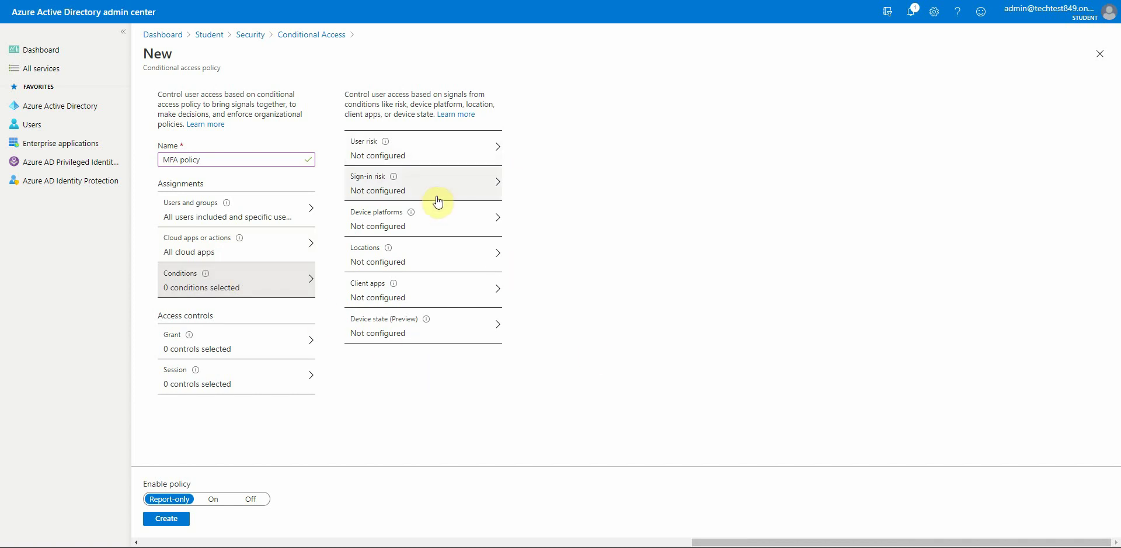
click(448, 262)
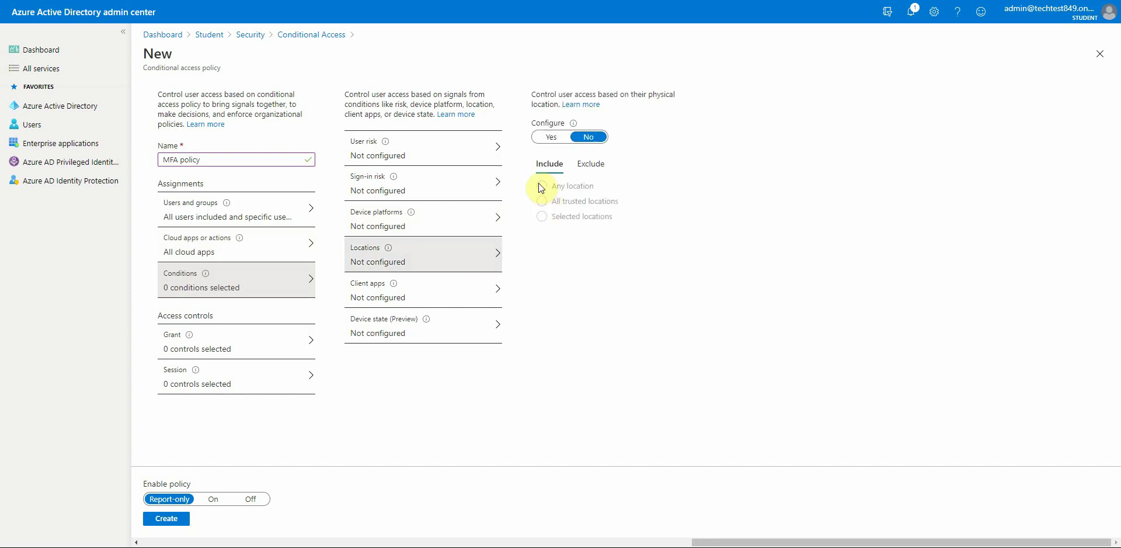
click(549, 138)
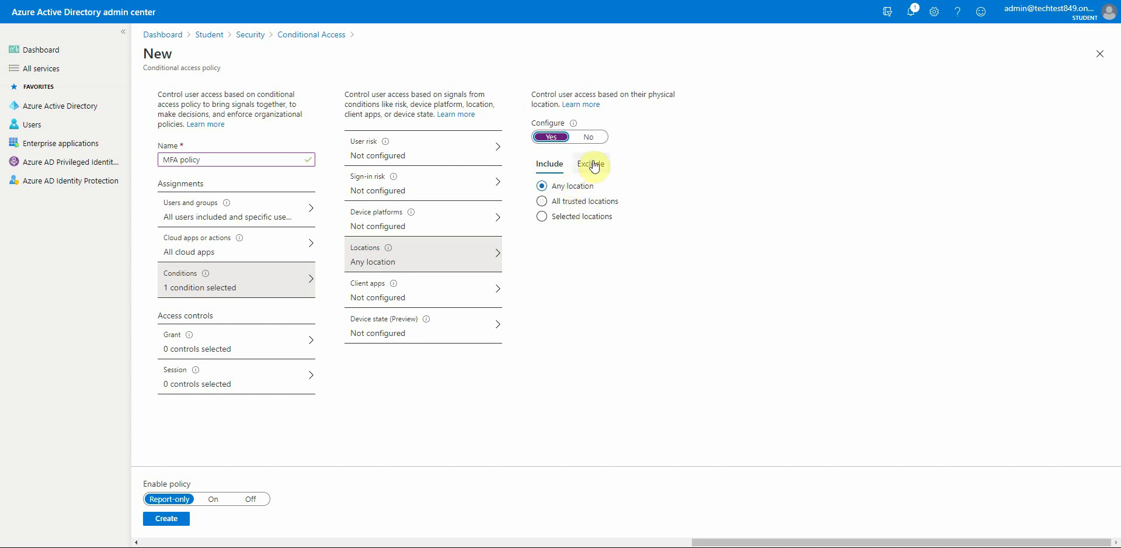
click(594, 166)
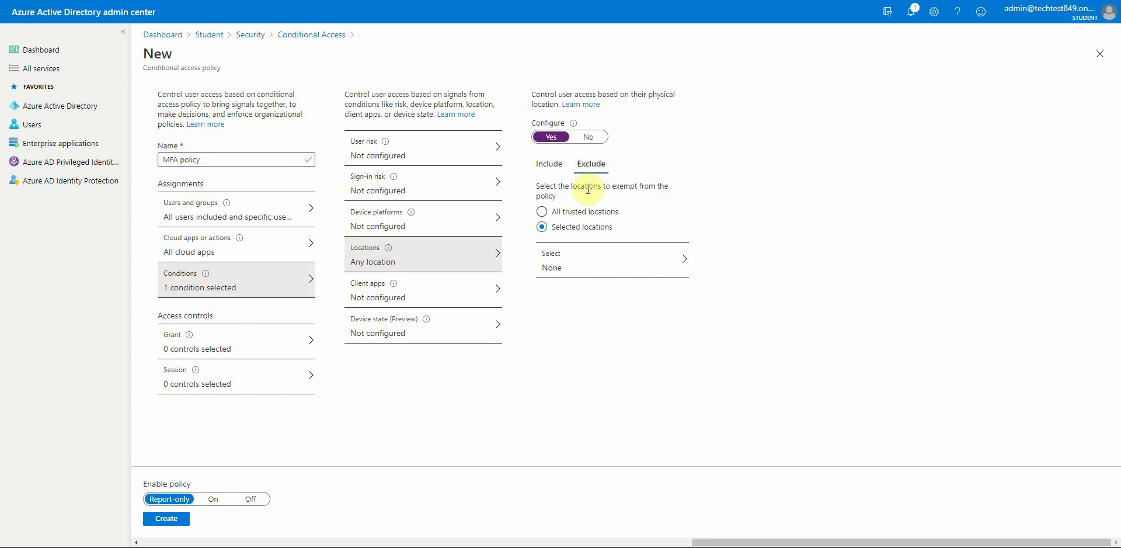
click(582, 212)
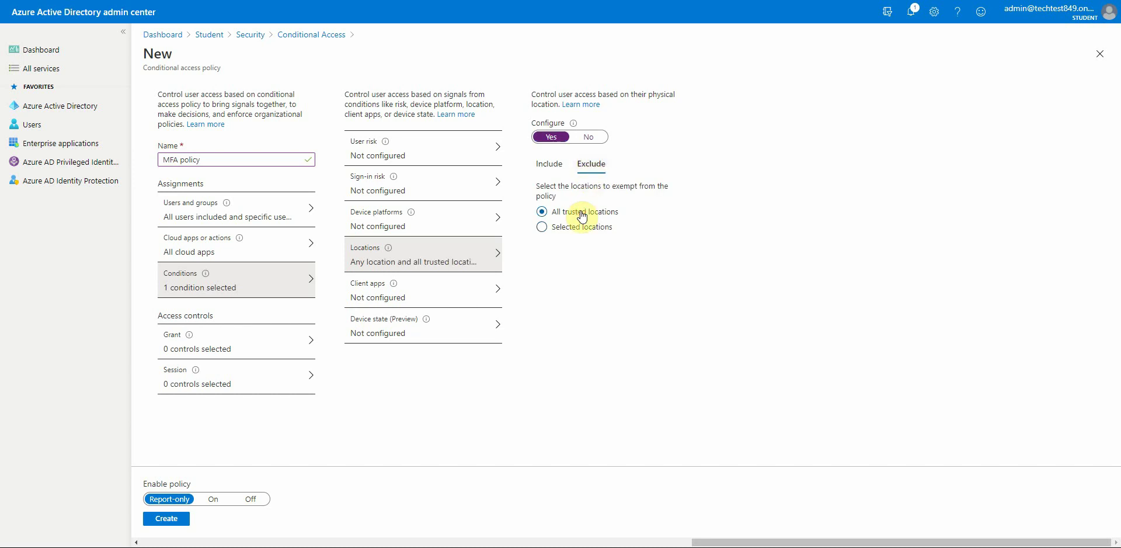
click(584, 234)
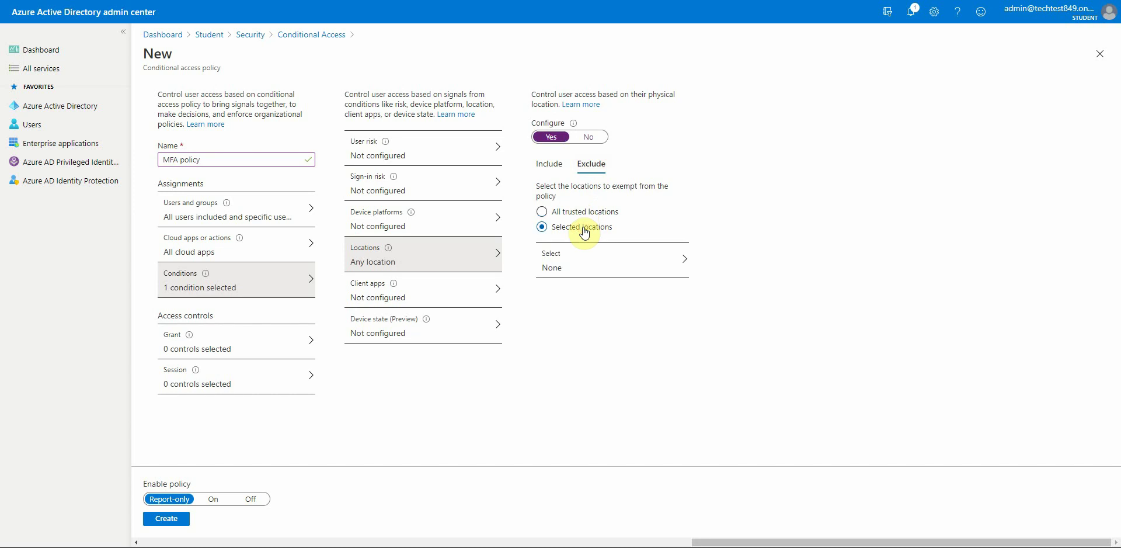
Exclude the MFA Trusted IPs named location from the policy
click(607, 256)
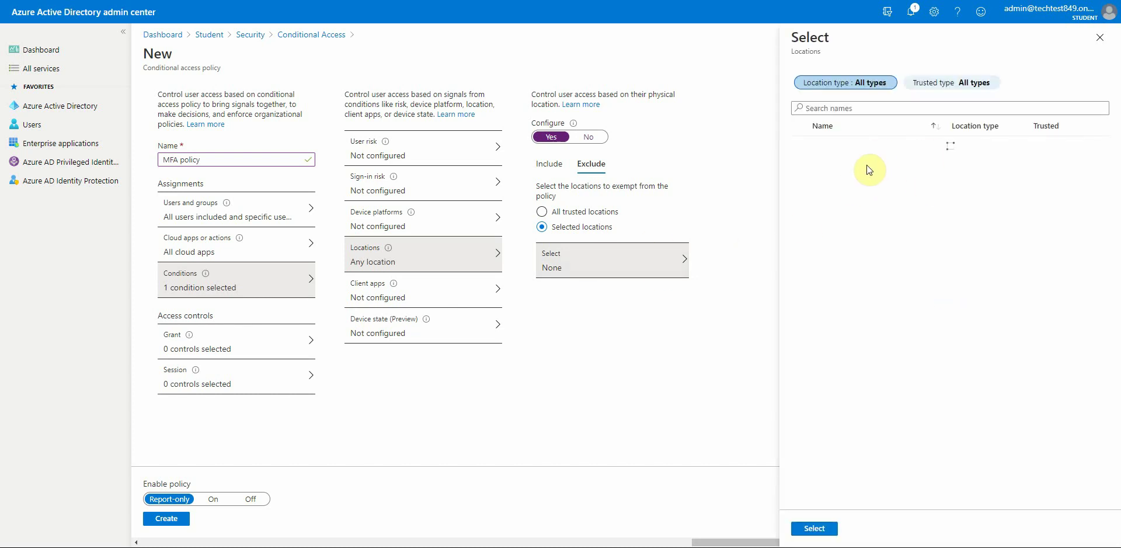
click(826, 145)
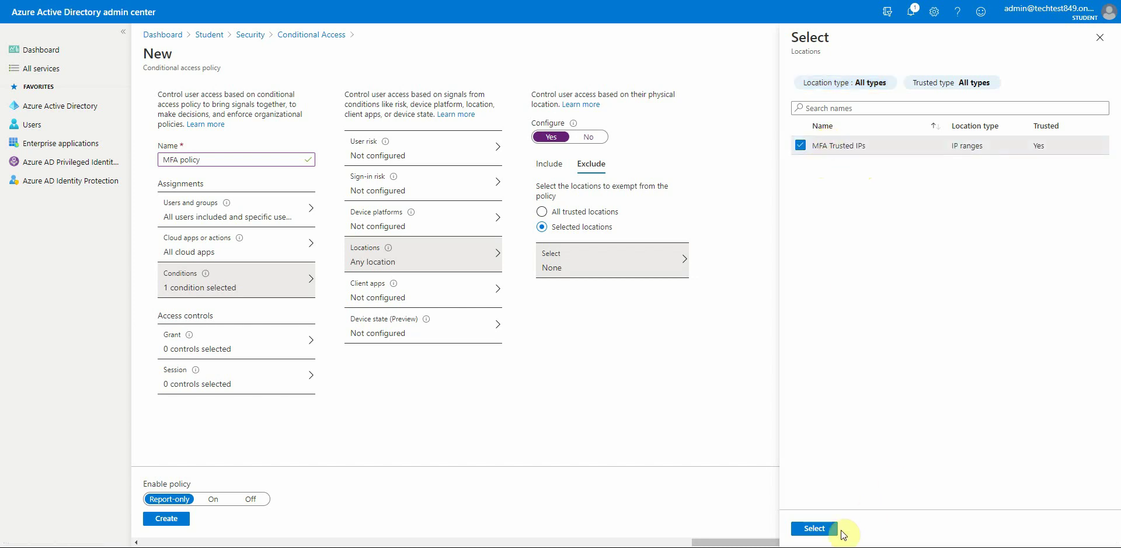
click(829, 530)
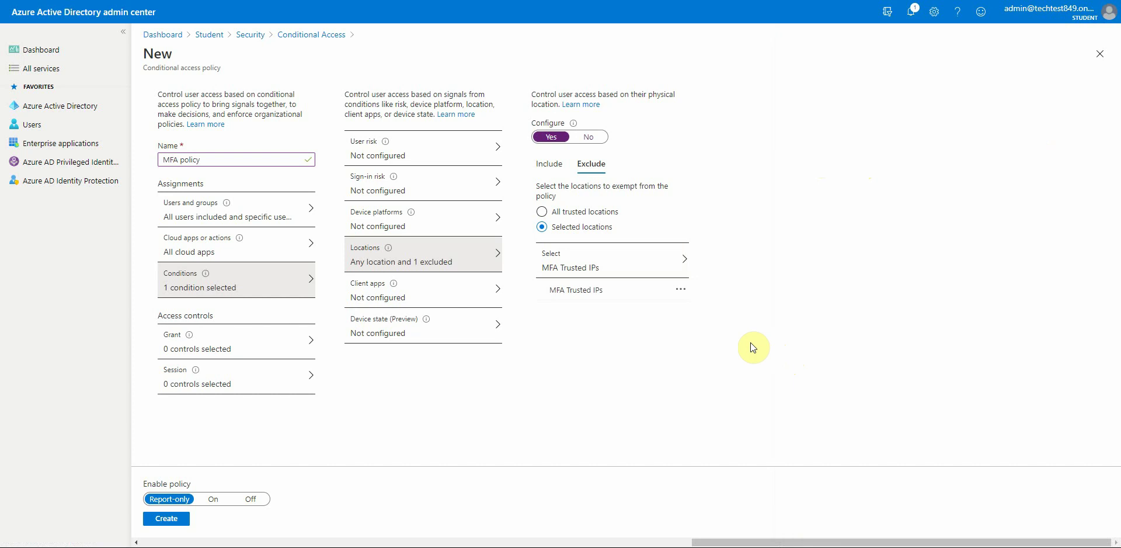
click(560, 167)
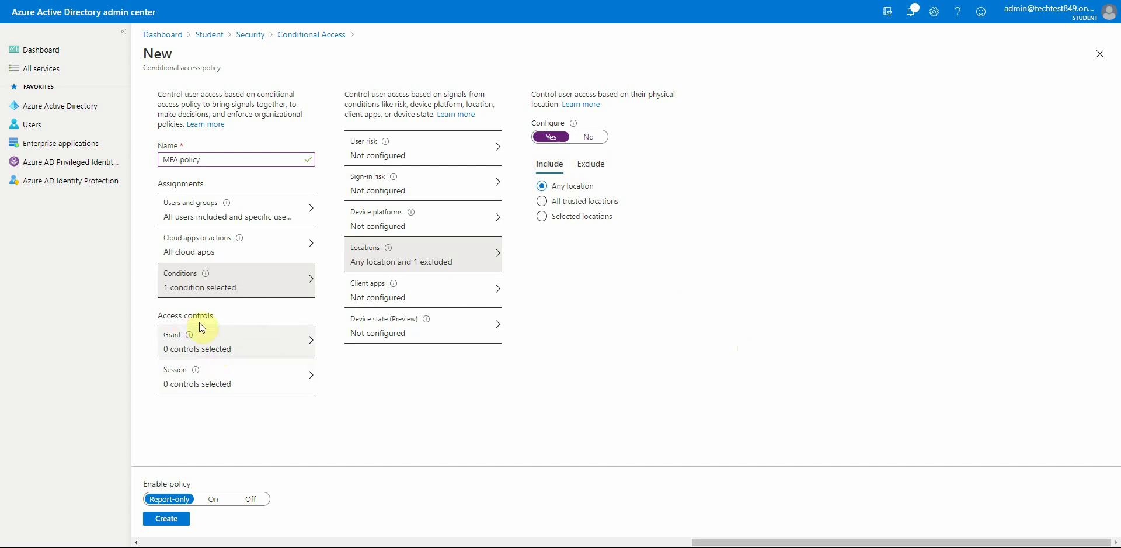
Set the grant control to Require multi-factor authentication
click(277, 338)
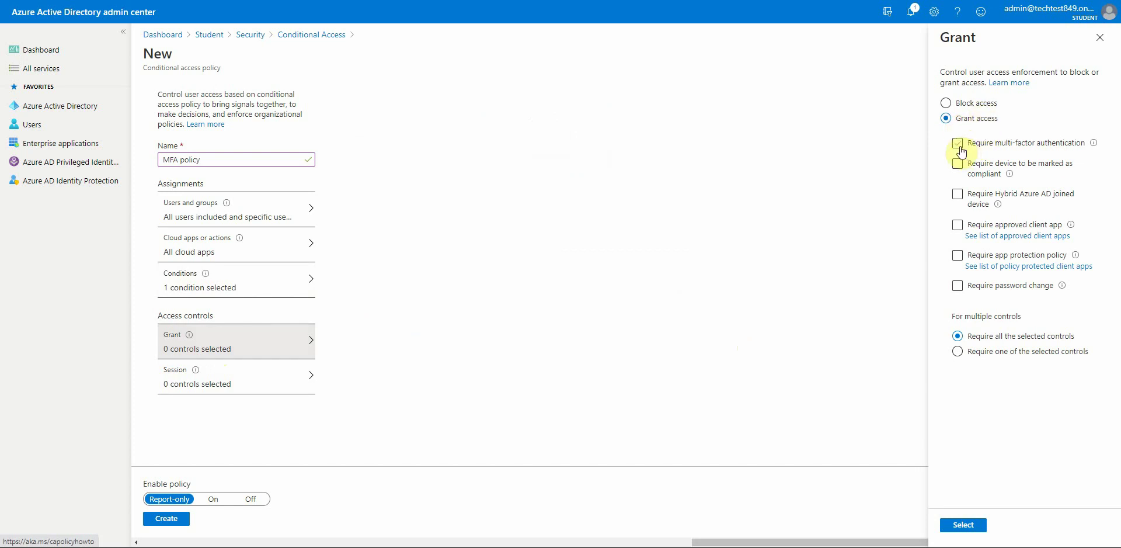
click(959, 145)
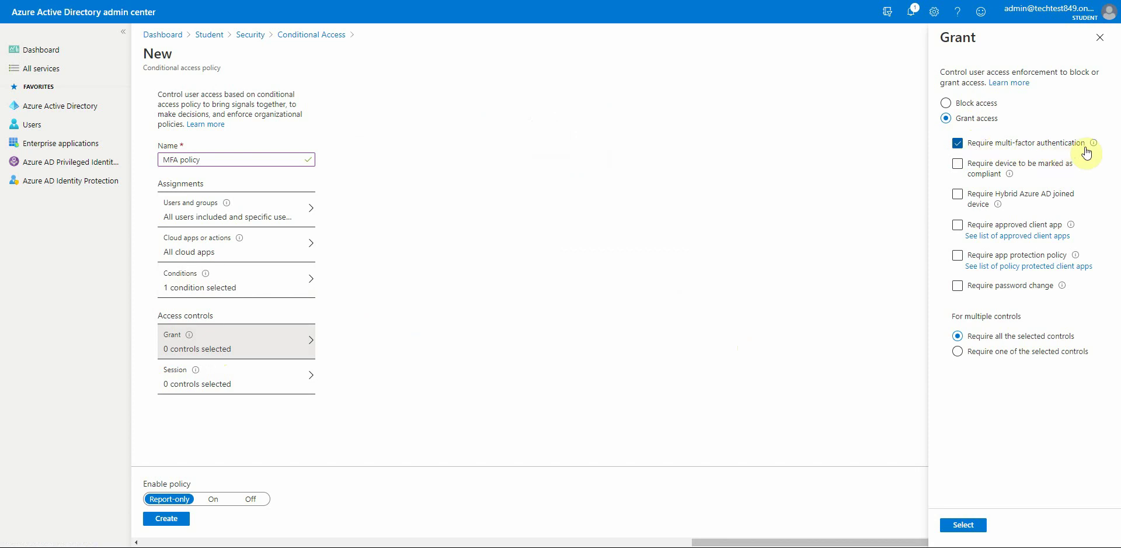
mouse_move(1093, 151)
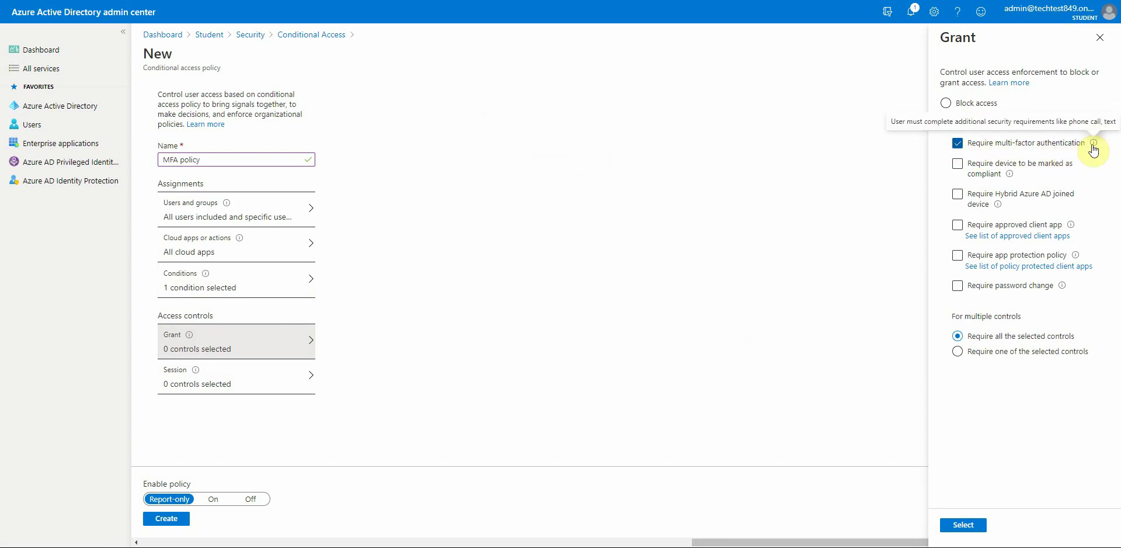
click(971, 526)
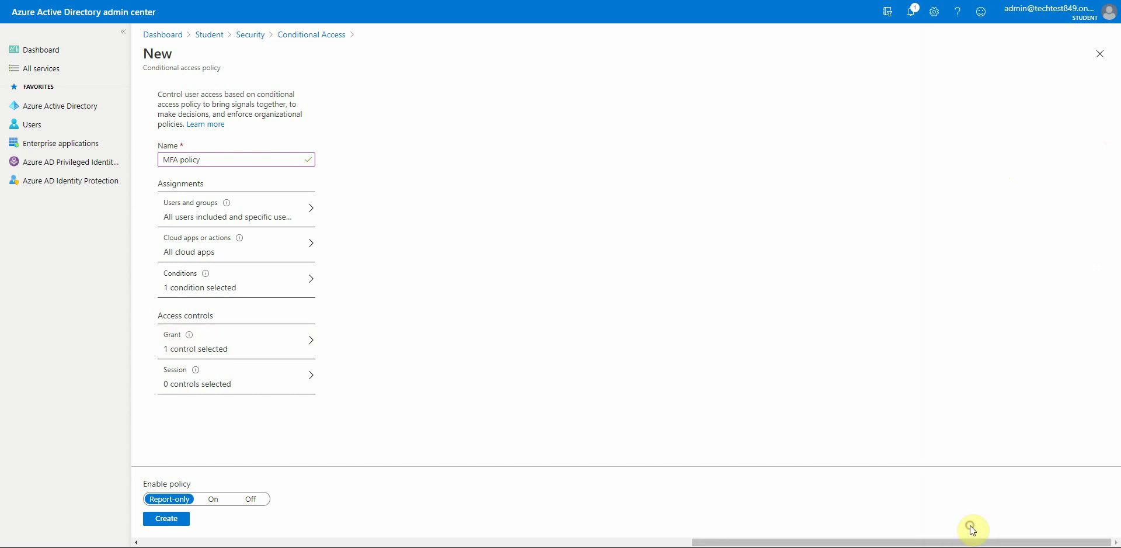
Switch Enable policy to On and create the 'MFA policy' Conditional Access policy
click(212, 499)
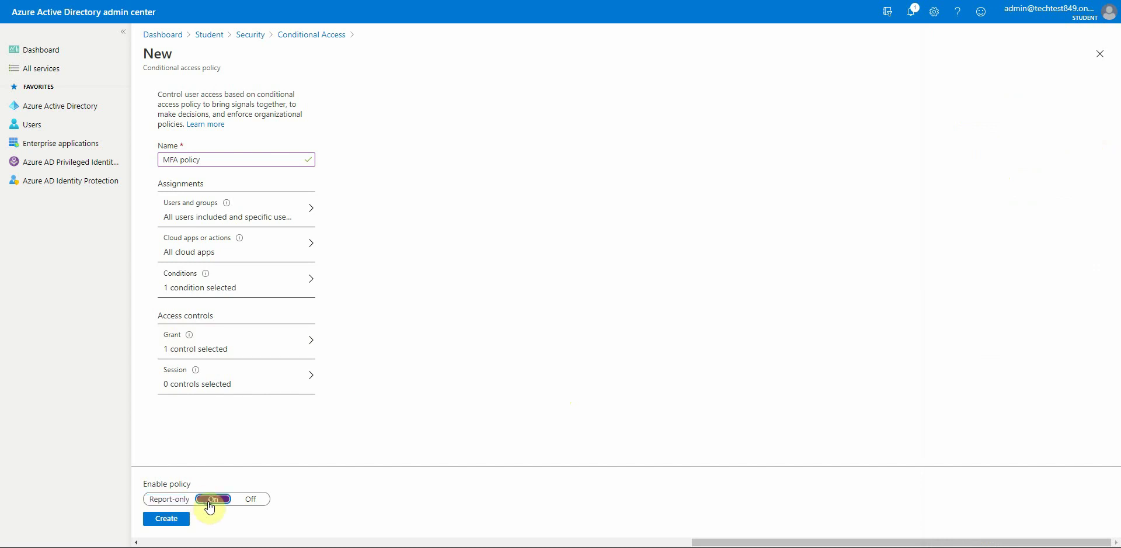
click(174, 521)
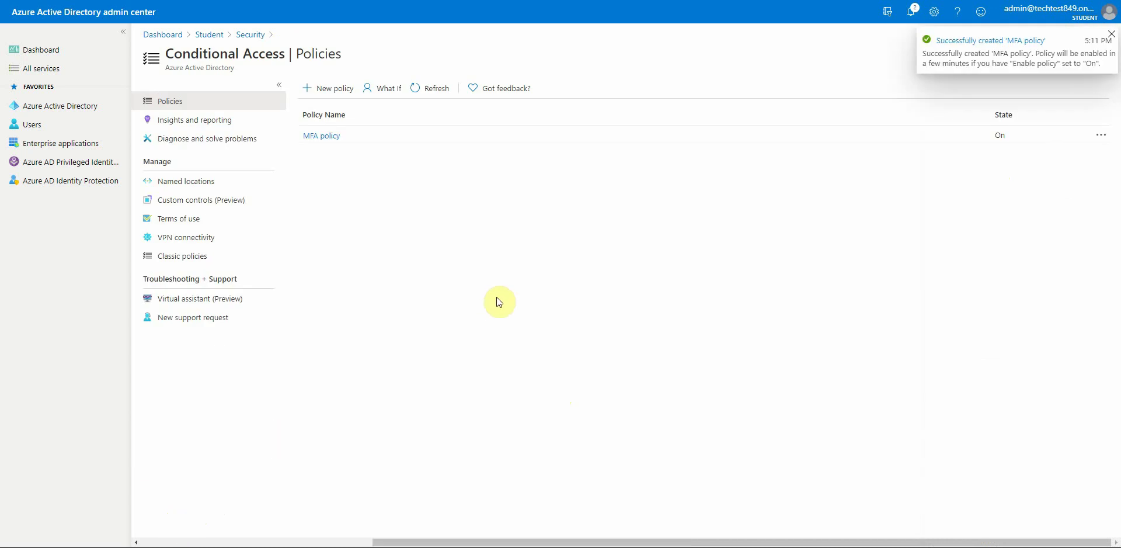